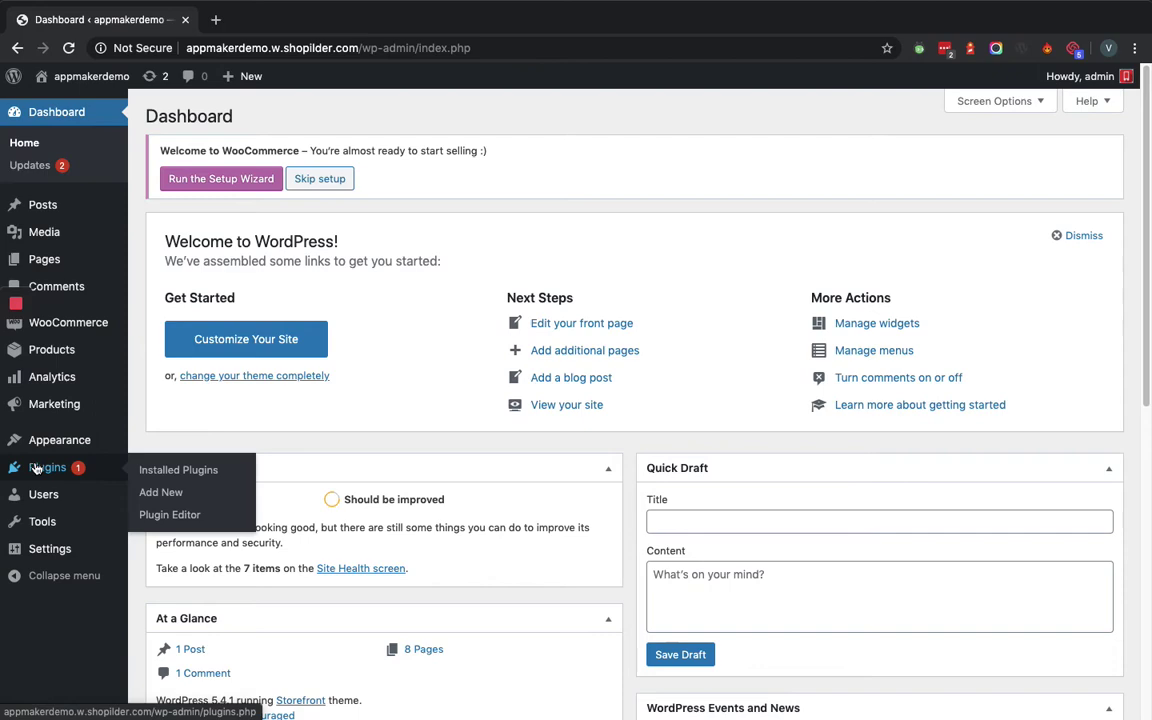
Step: Search the plugin directory for 'YITH WooCommerce Compare' and activate it
left_click(157, 495)
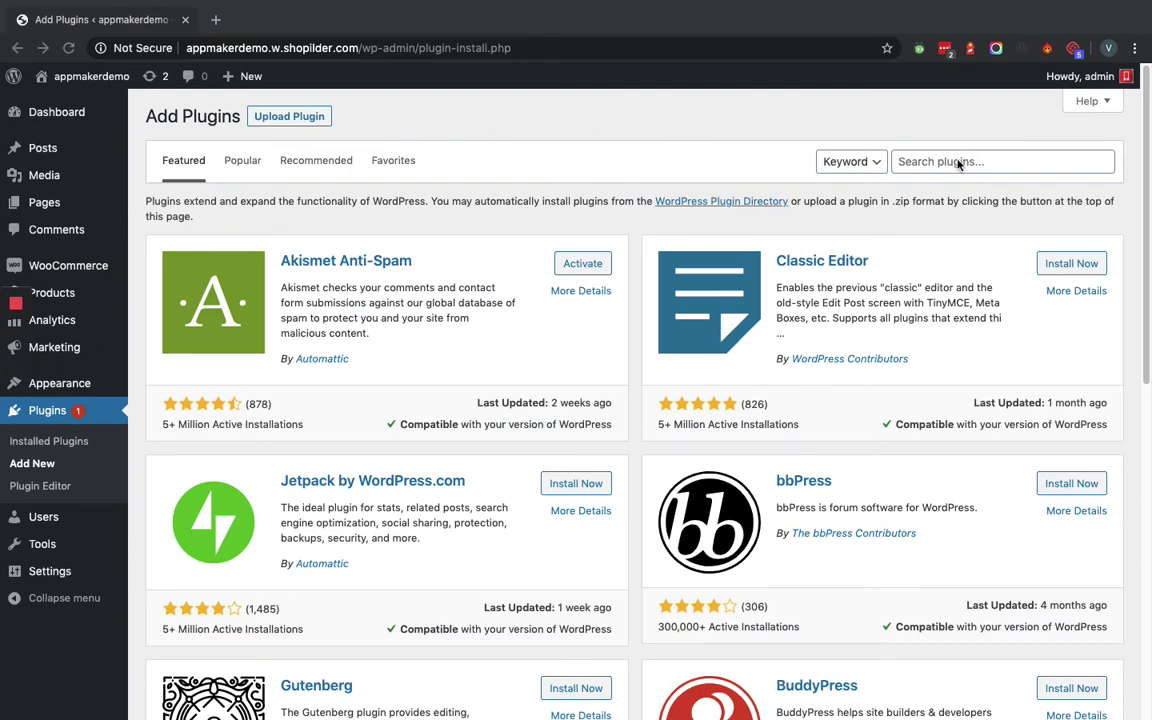
left_click(954, 162)
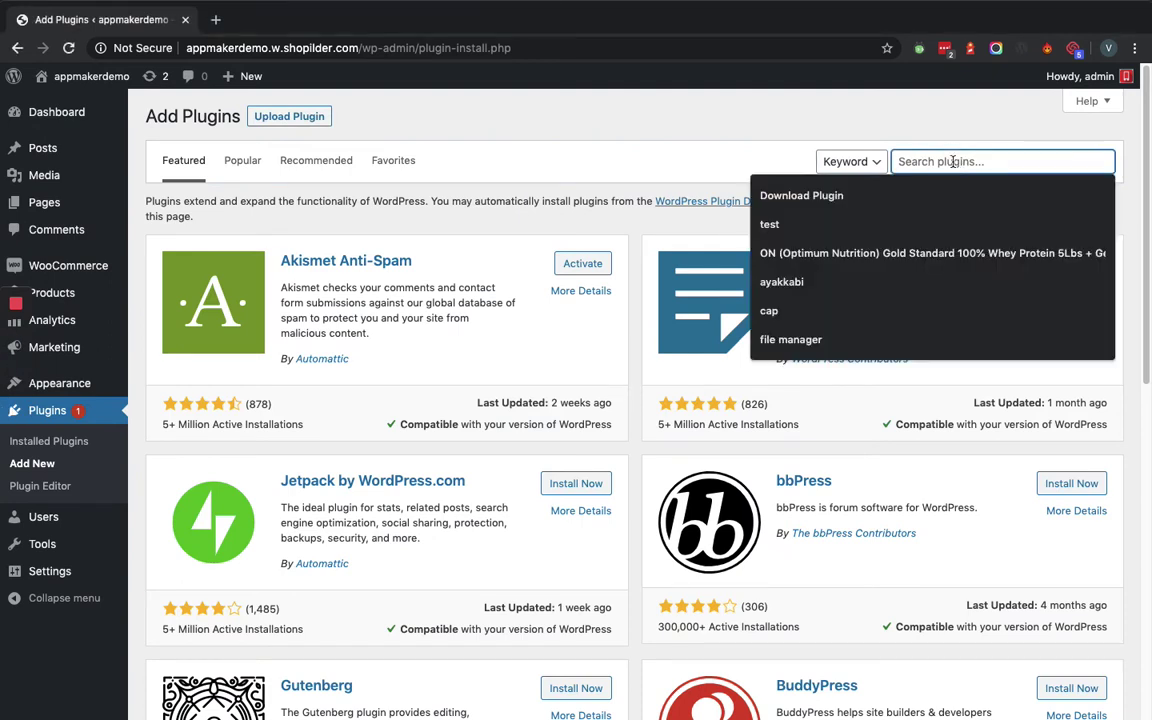
type("YITH WooCommerce Compare")
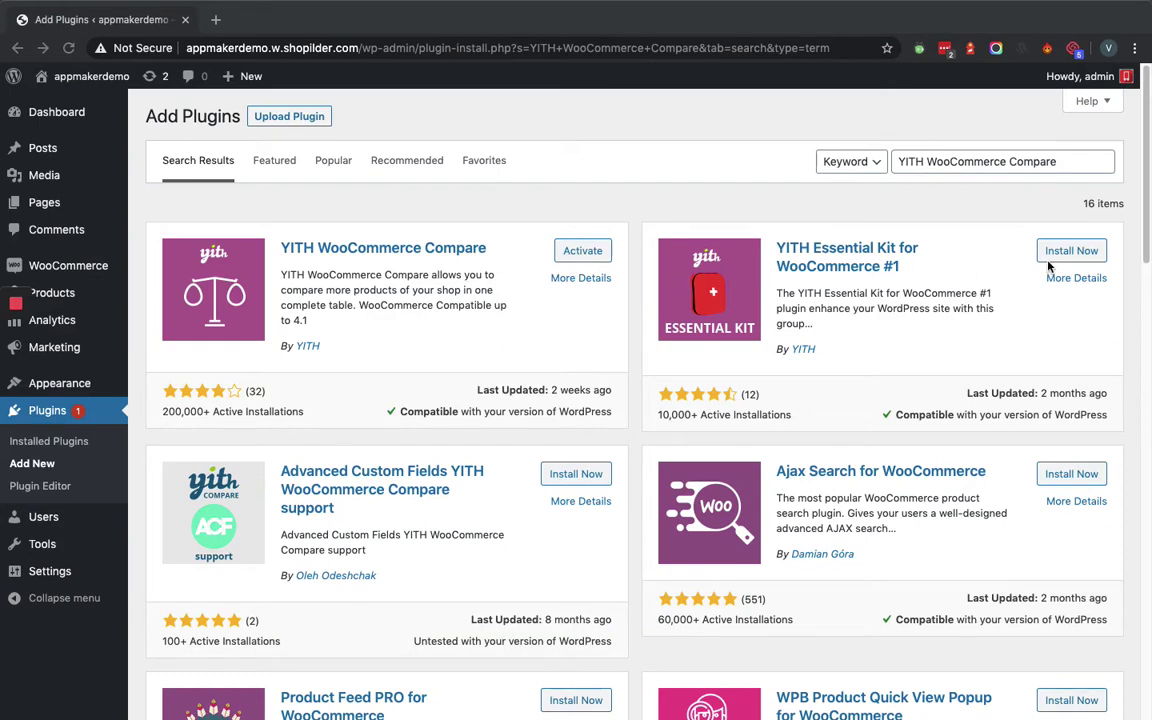
left_click(583, 252)
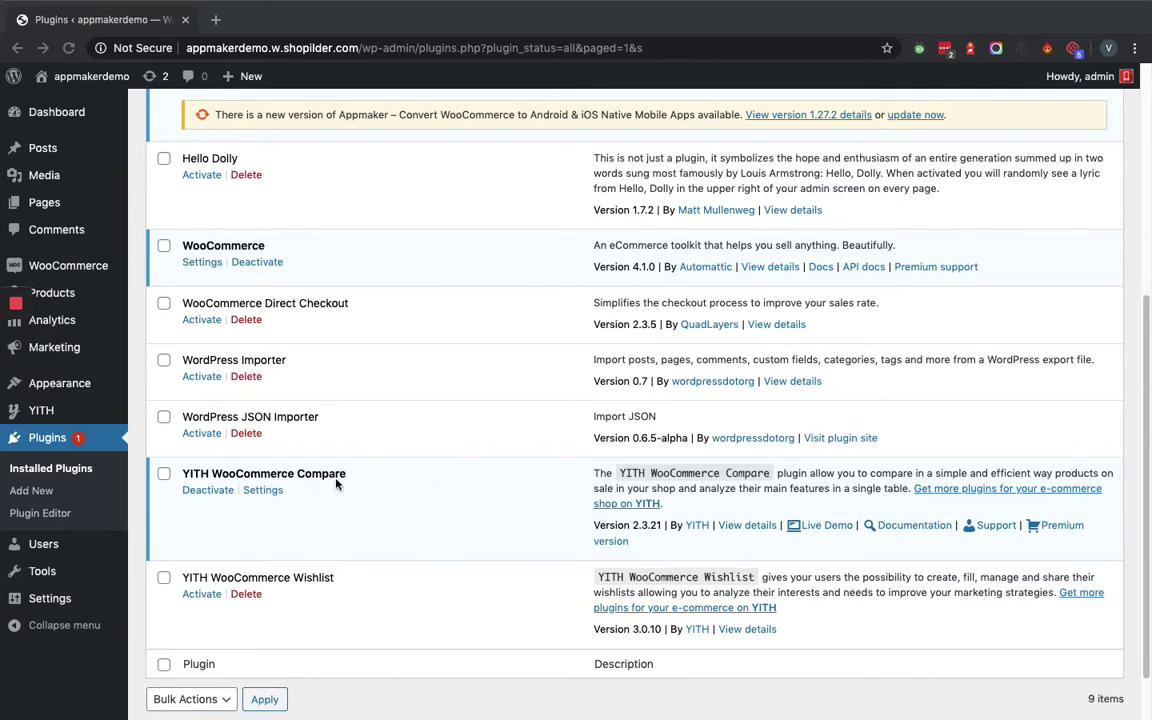
Step: In Compare settings, enable 'Show button in products list', disable 'Open automatically lightbox', and save
left_click(271, 497)
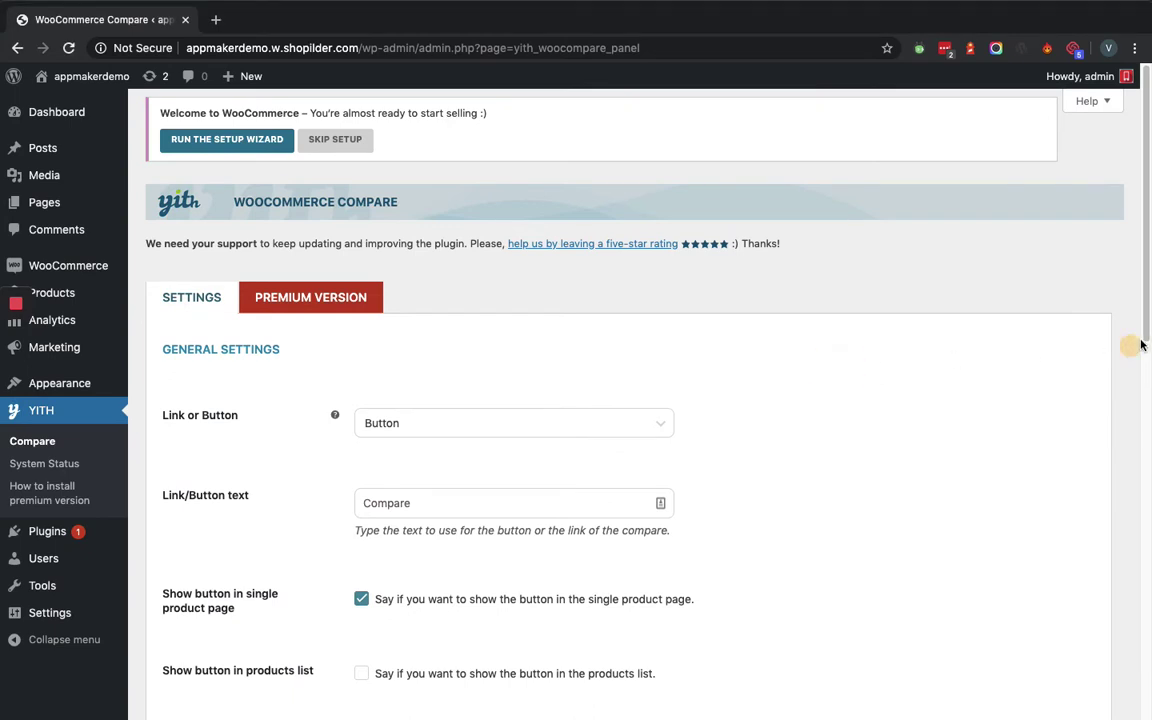
left_click_drag(1143, 340, 1149, 364)
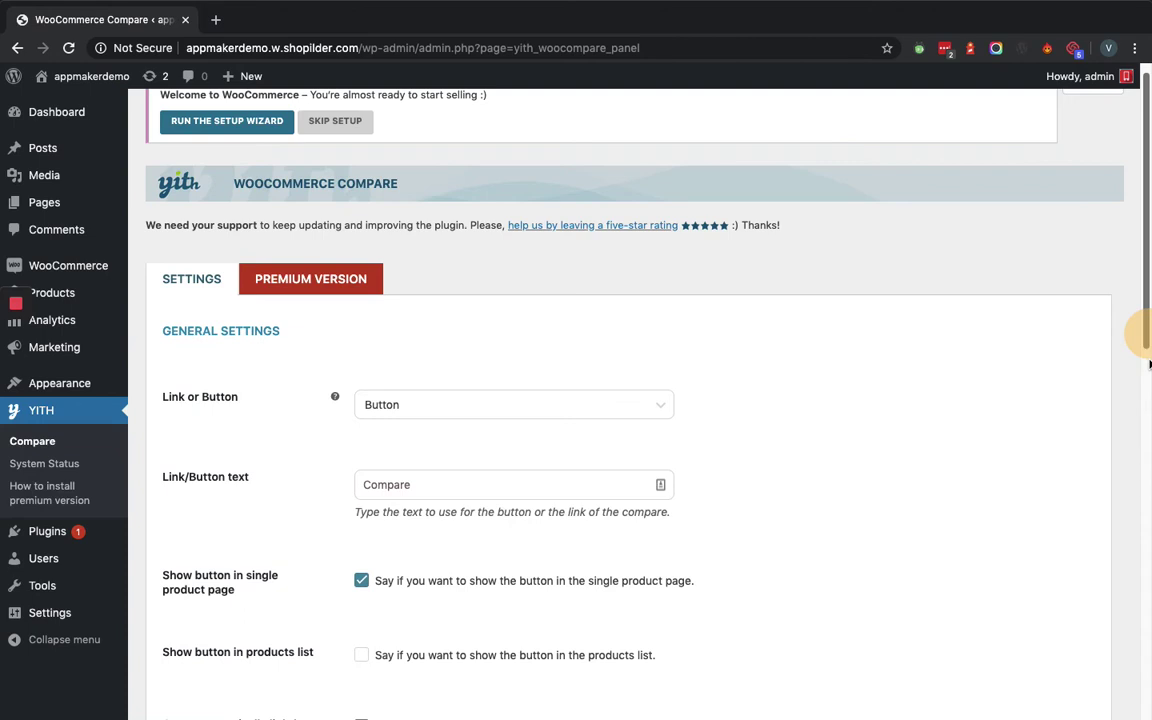
left_click_drag(1149, 364, 1146, 540)
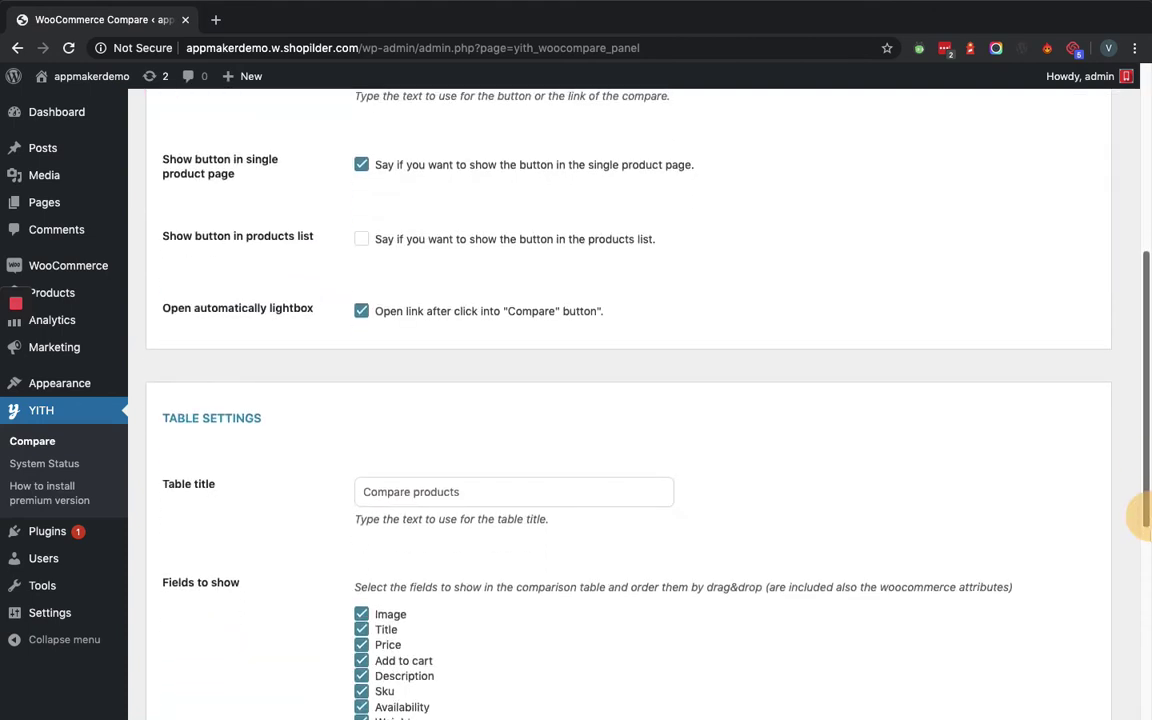
left_click_drag(1140, 516, 1137, 390)
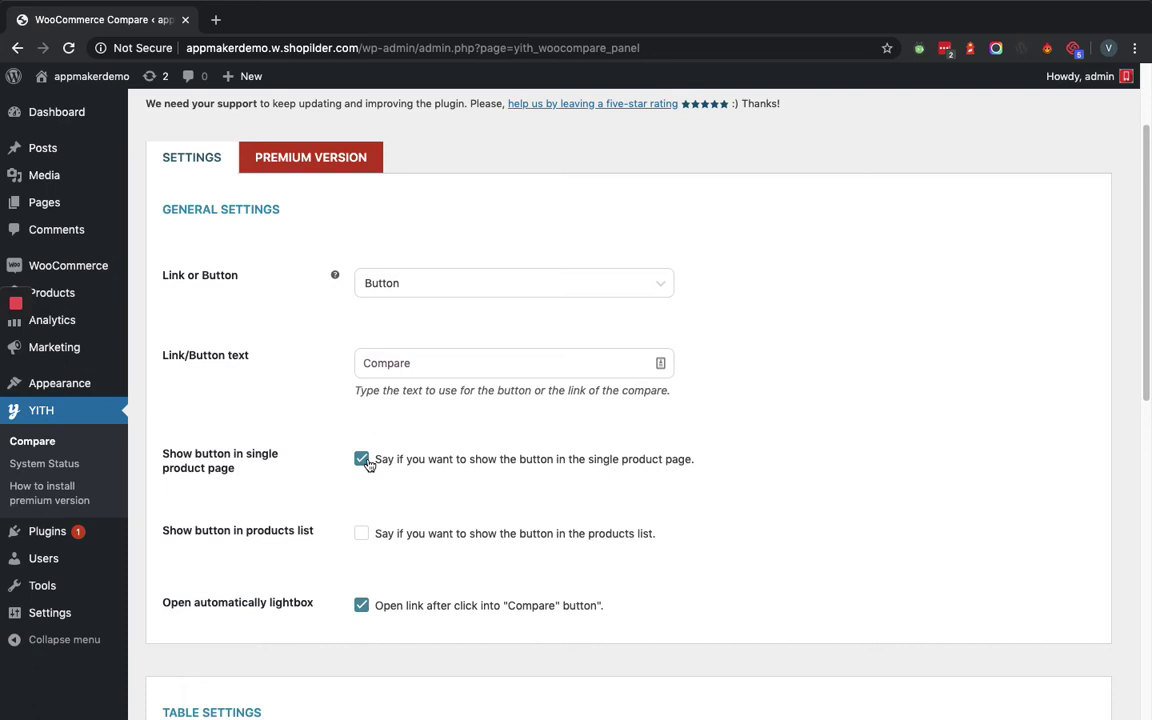
left_click(362, 535)
left_click(363, 610)
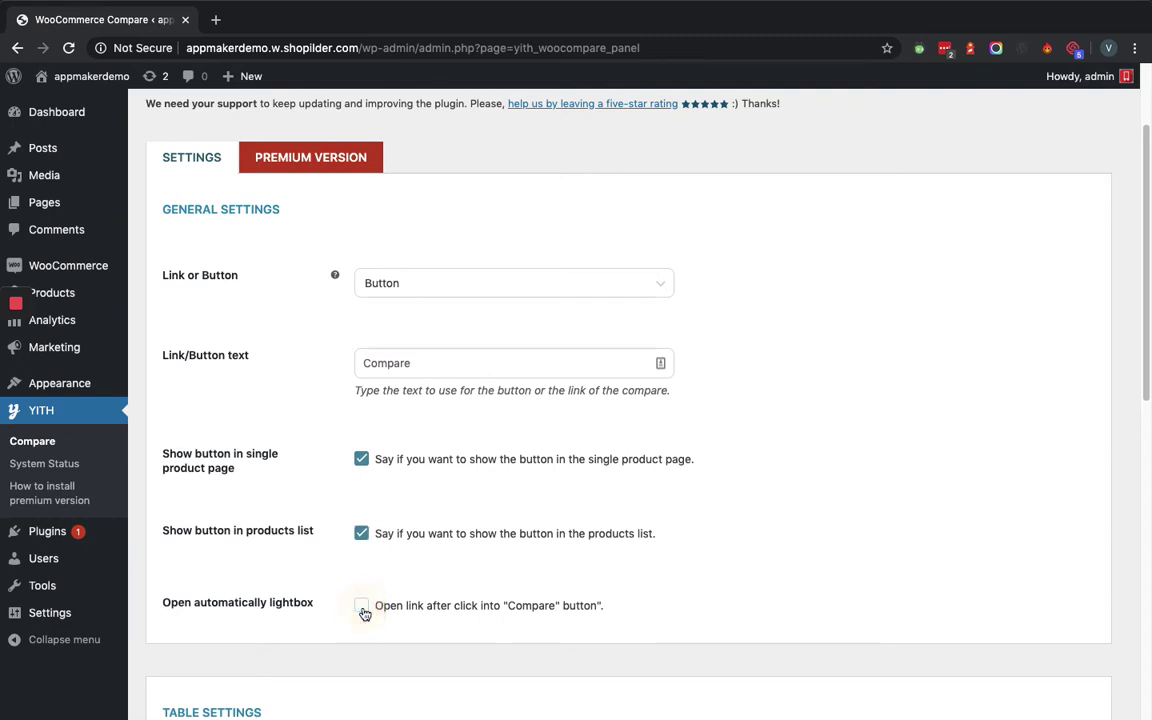
left_click(1146, 400)
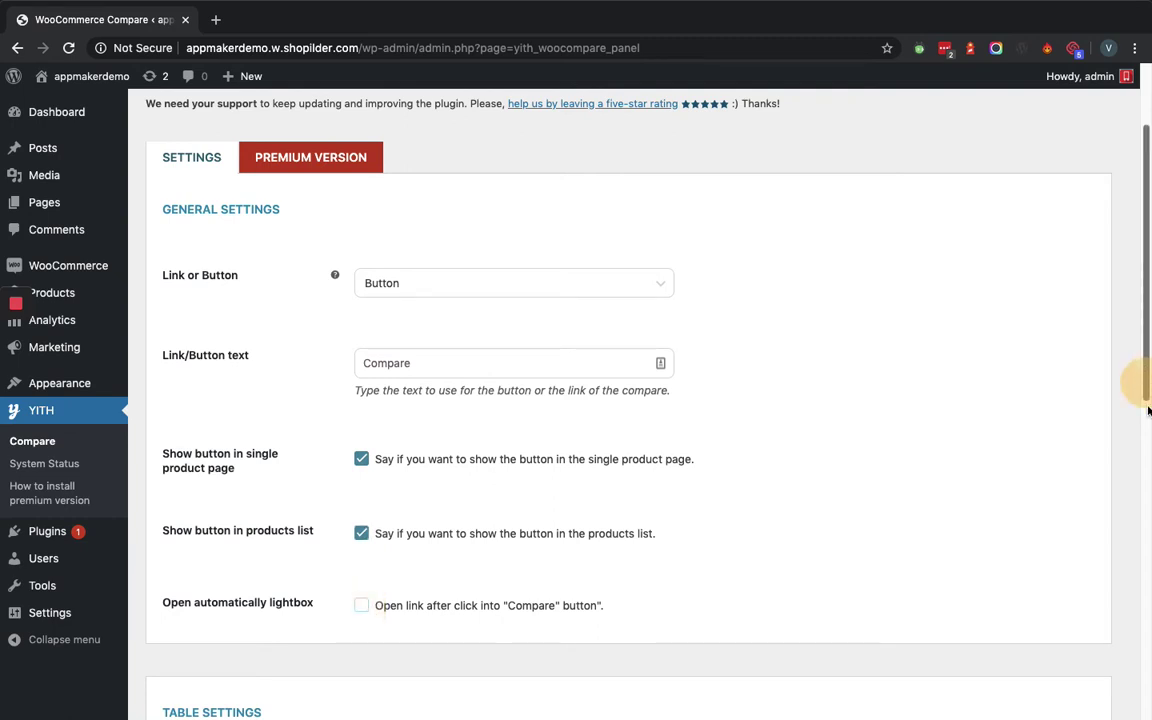
left_click_drag(1147, 410, 1148, 645)
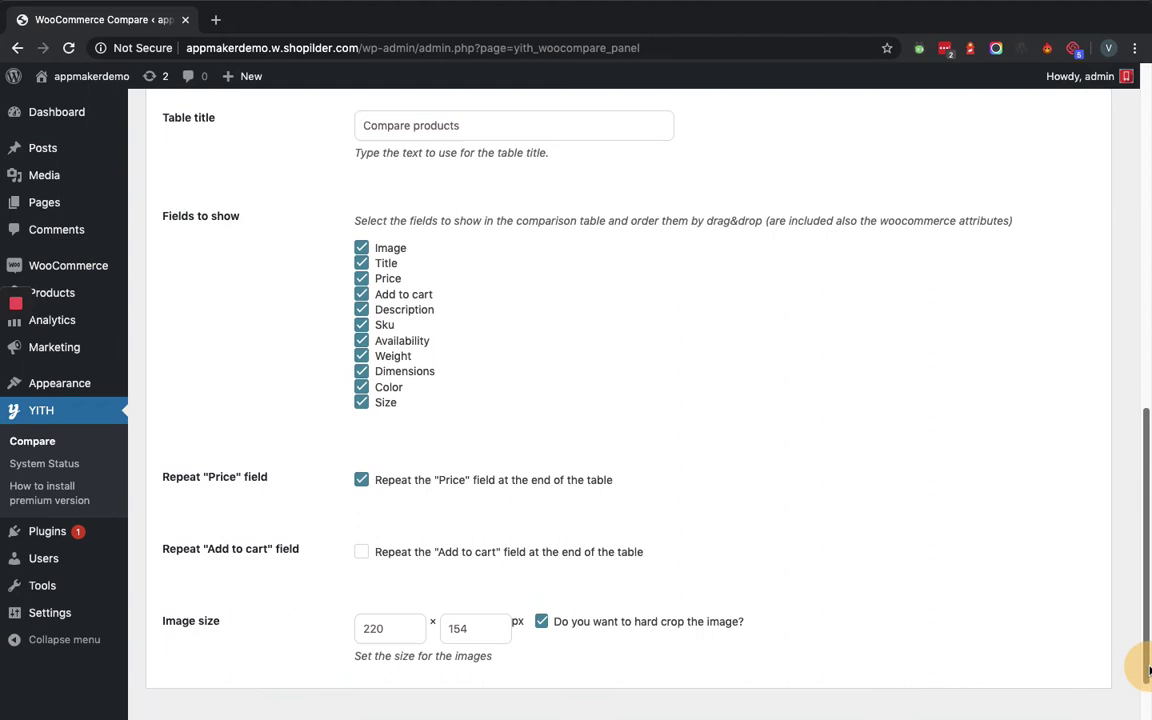
left_click_drag(1148, 645, 1148, 705)
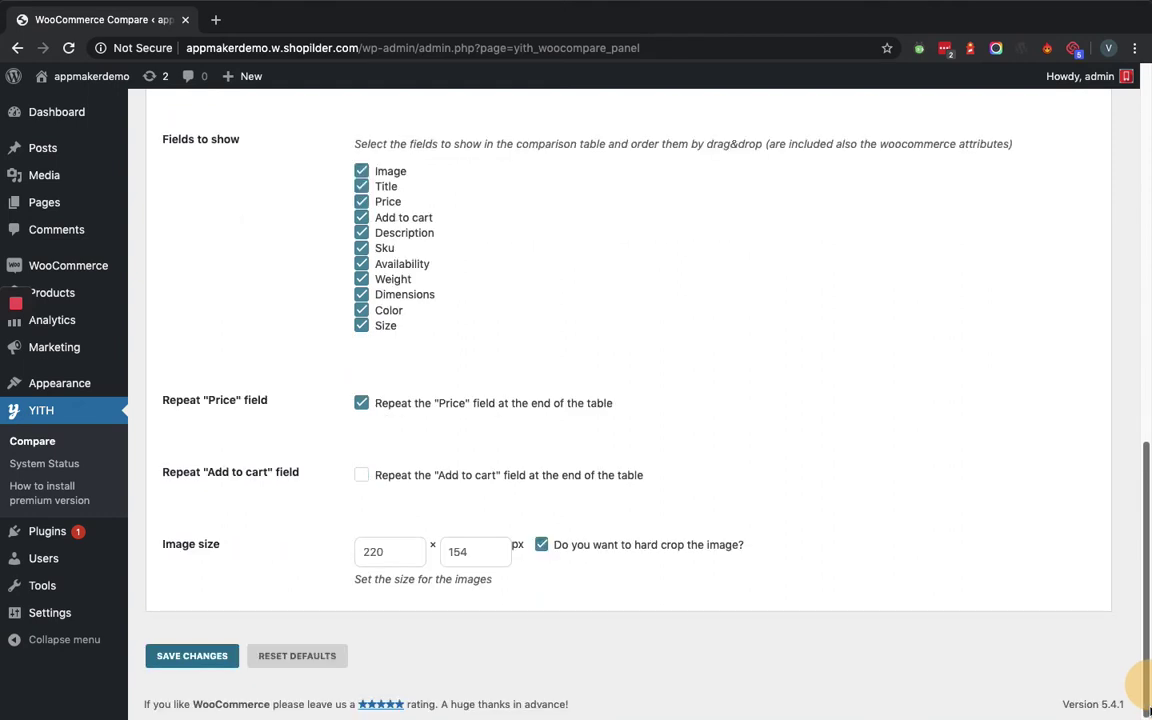
left_click(214, 651)
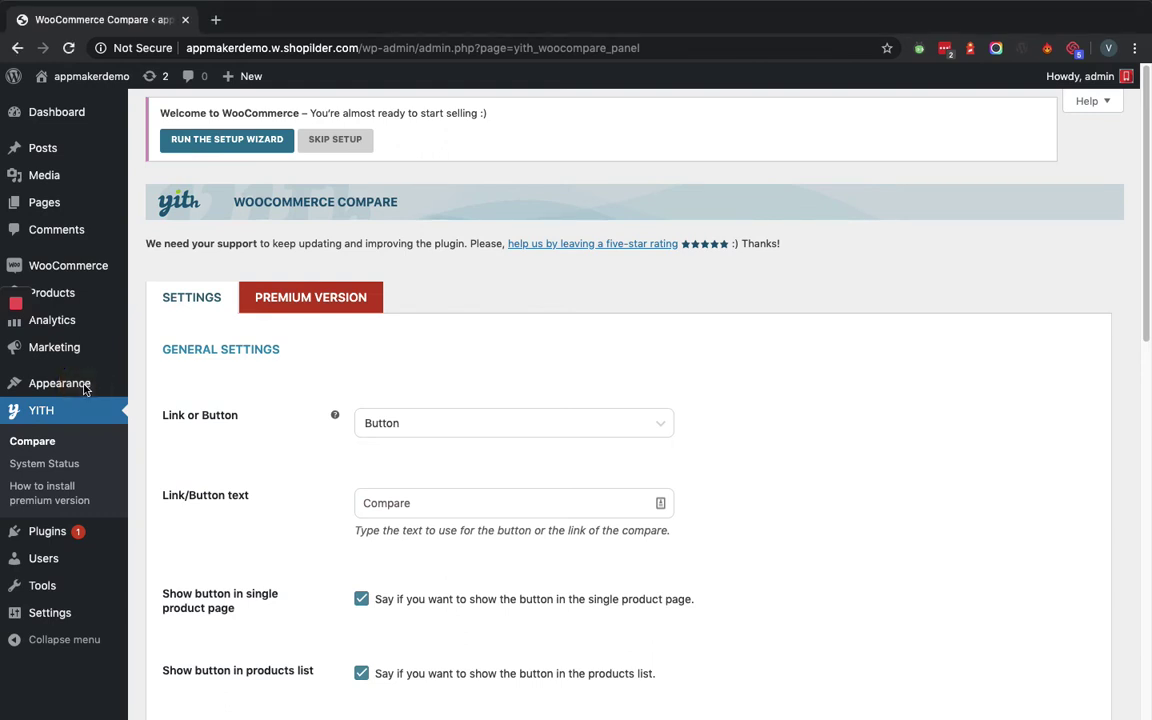
Step: Add the YITH WooCommerce Compare widget to the Sidebar widget area
mouse_move(59, 383)
left_click(168, 434)
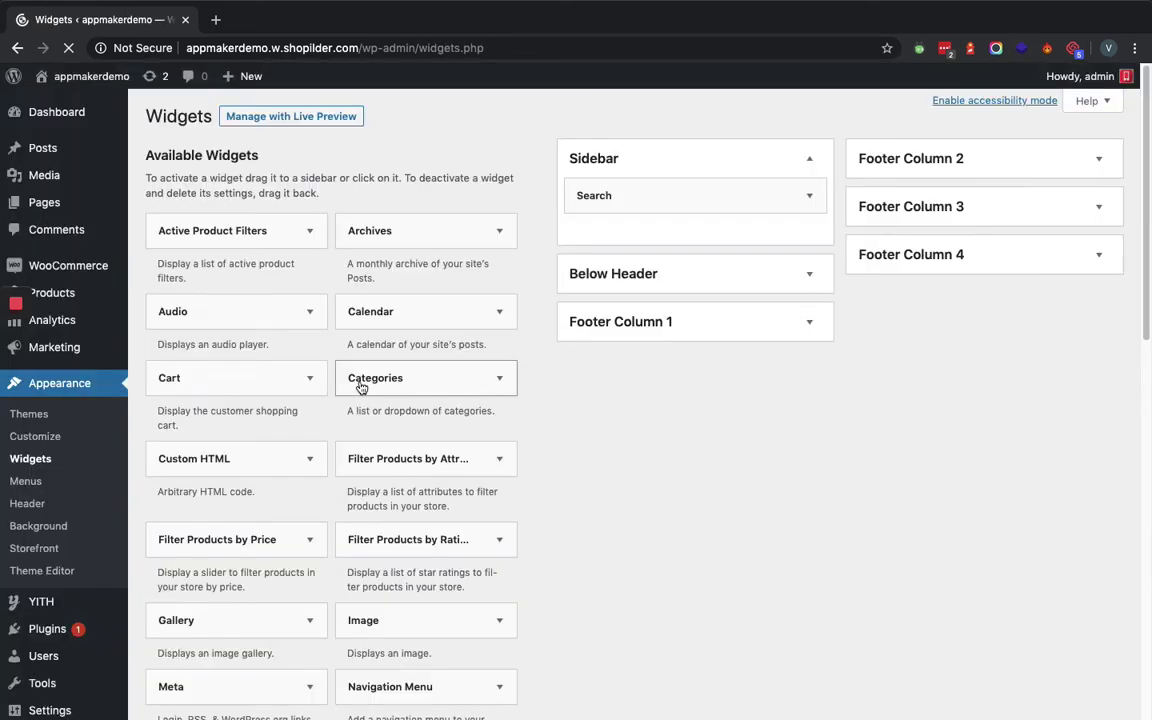
scroll(20, 330, "down", 5)
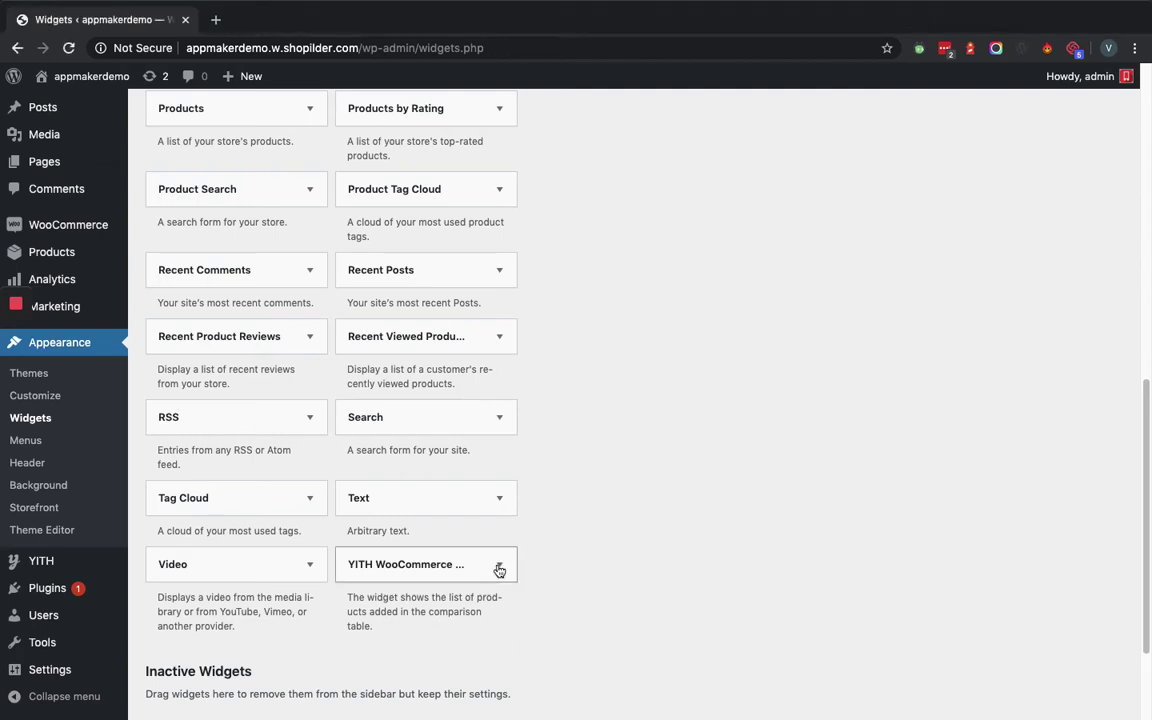
left_click(497, 568)
left_click(430, 571)
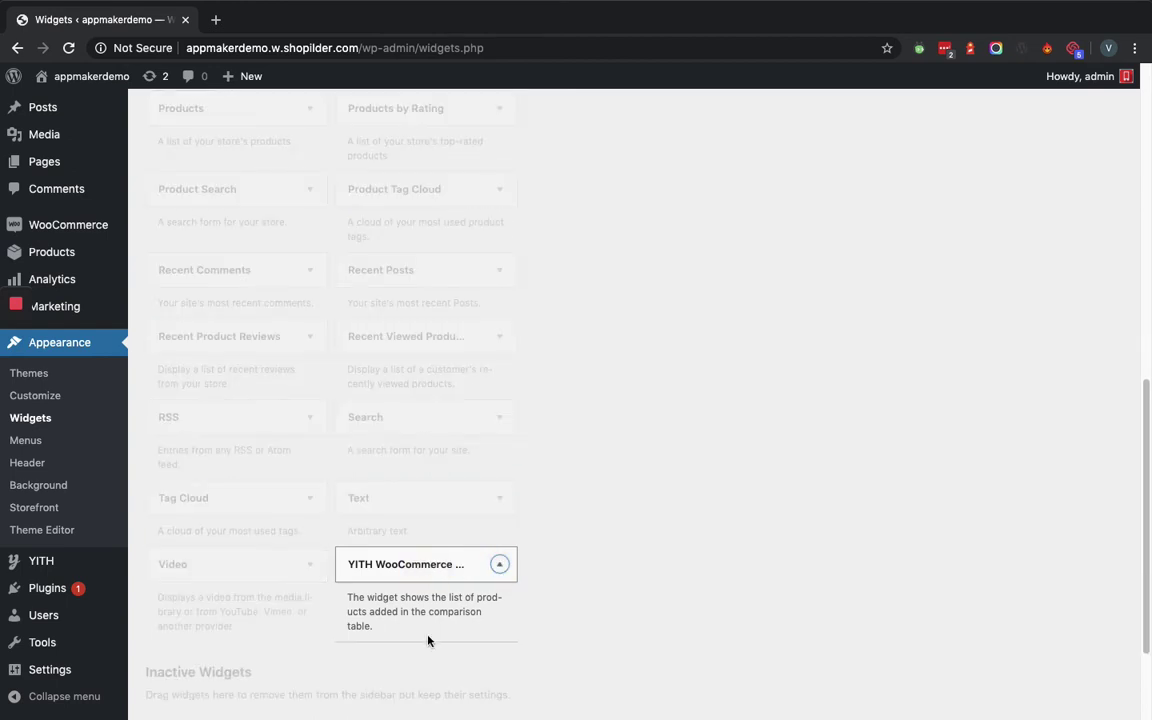
scroll(429, 500, "down", 3)
left_click(428, 429)
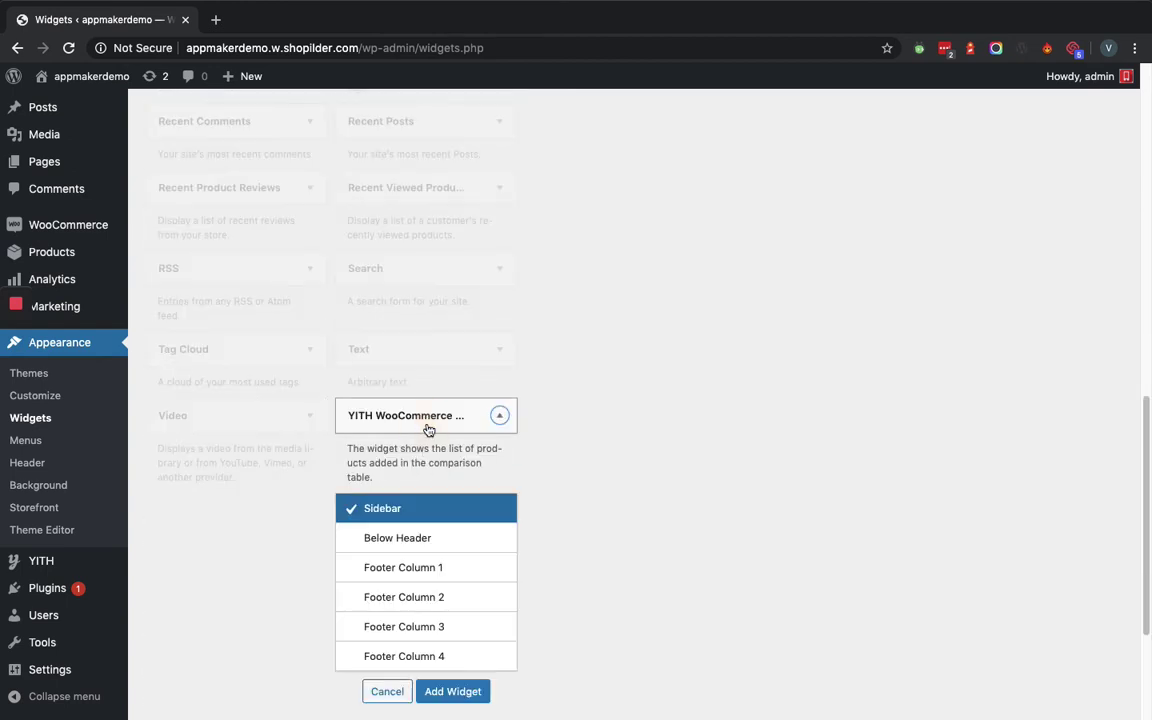
left_click(453, 692)
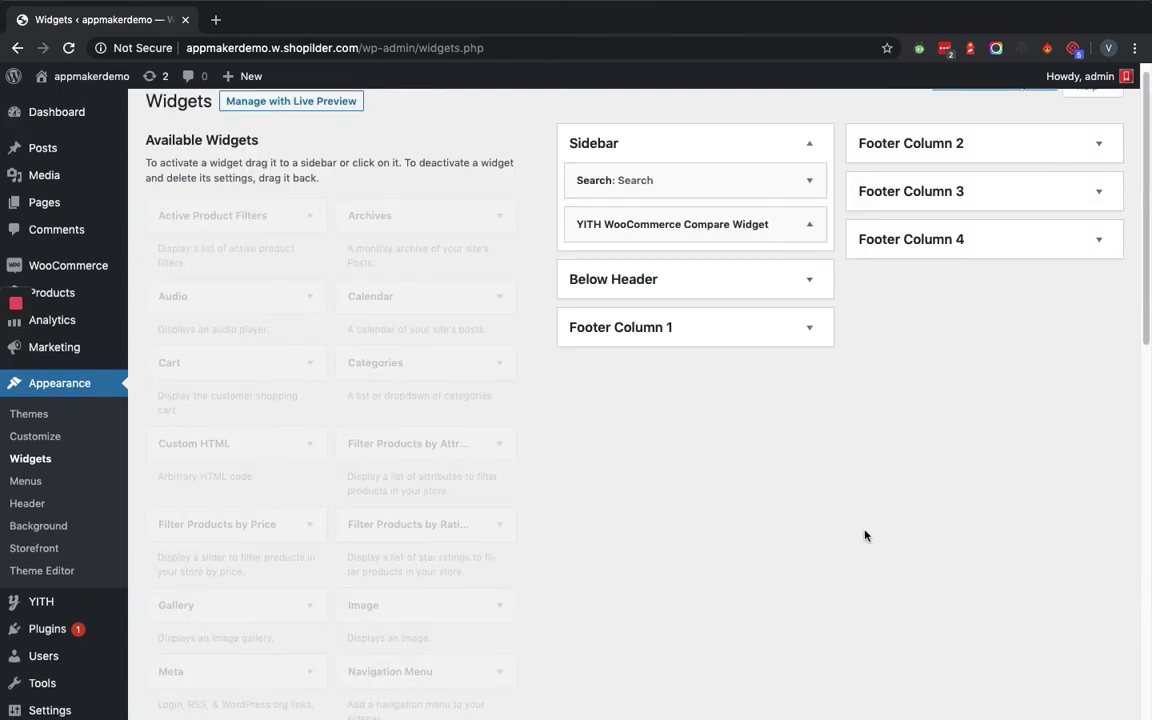
scroll(800, 500, "down", 10)
scroll(743, 450, "up", 10)
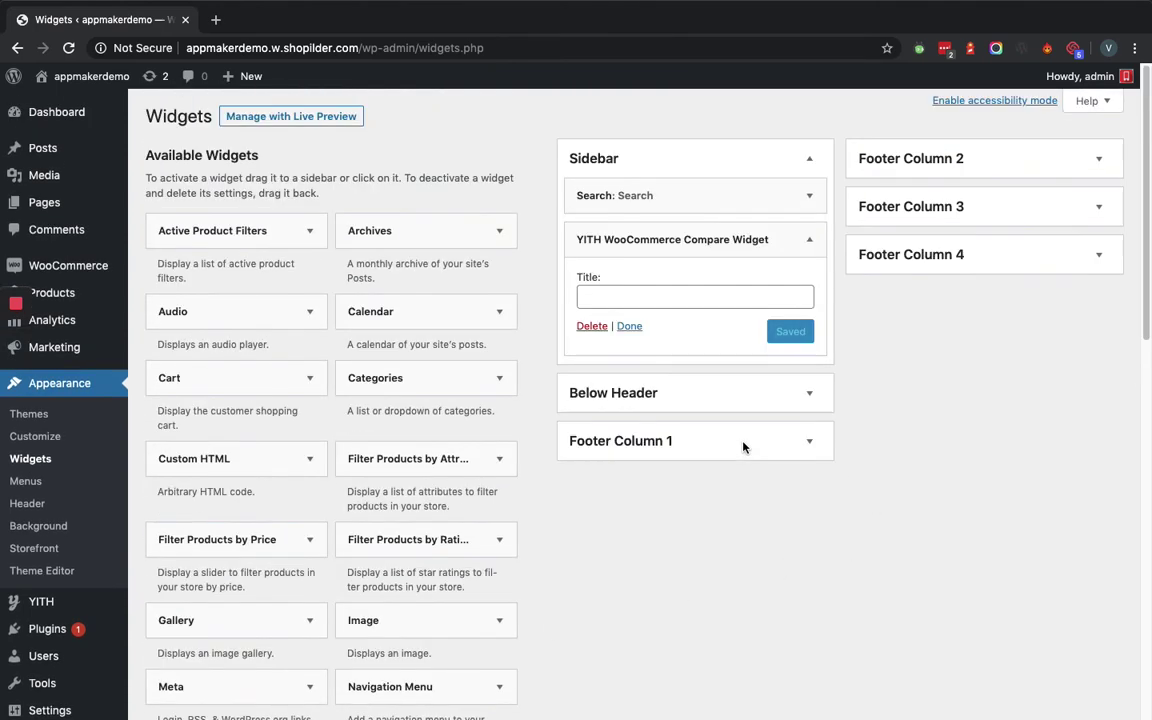
Step: Title the compare widget 'Compare Products', correcting the typo, and save it
left_click(643, 291)
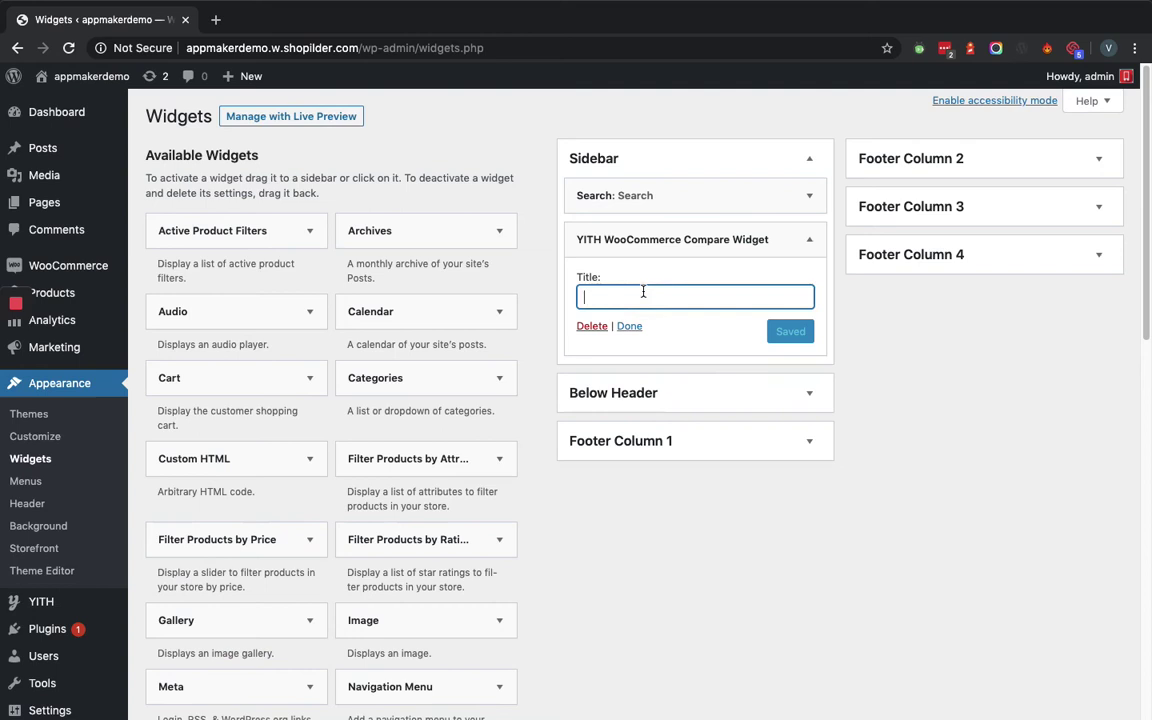
type("Com")
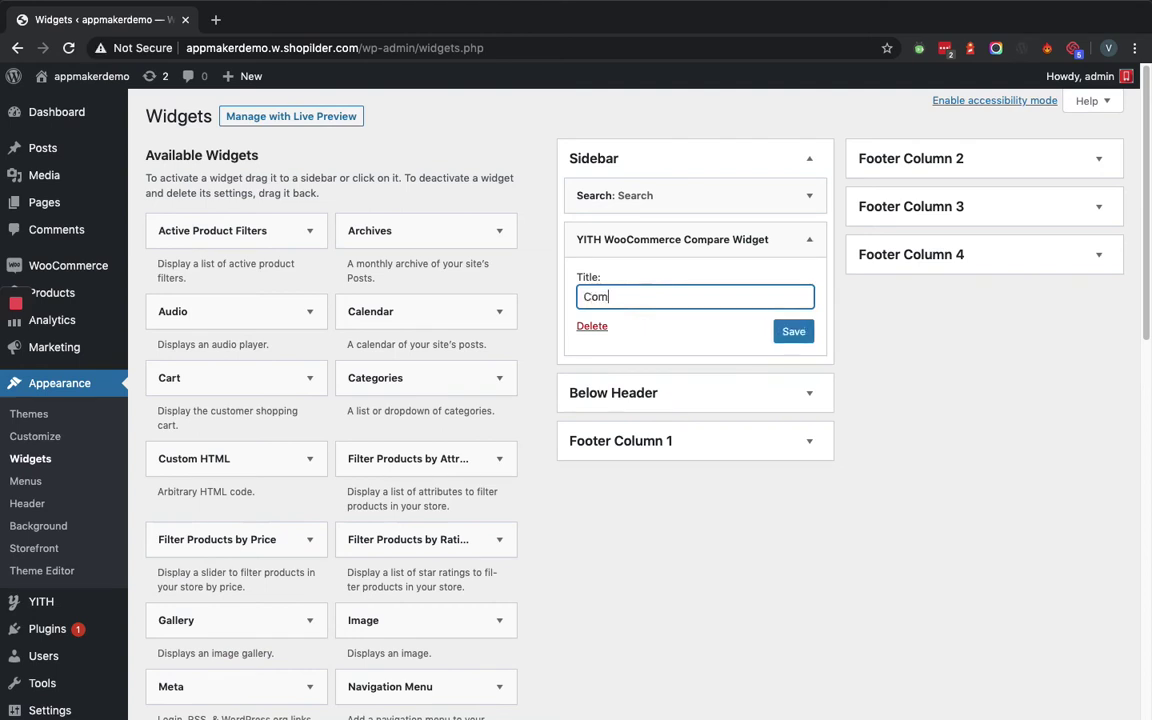
type("pare ")
type("Prdo")
type("ucts")
key("BackSpace")
key("BackSpace")
key("BackSpace")
key("BackSpace")
key("BackSpace")
key("BackSpace")
type("odu")
type("cts")
left_click(792, 333)
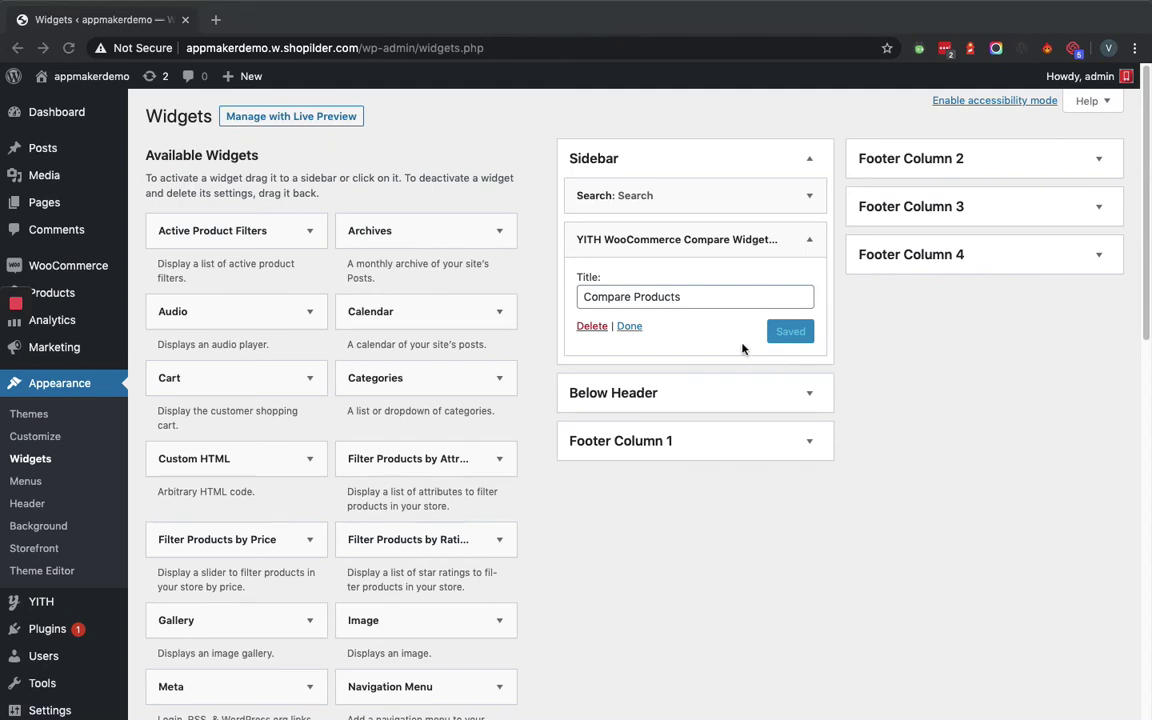
Step: Visit the public storefront and open the Hoodies product category page
left_click(73, 80)
left_click(70, 106)
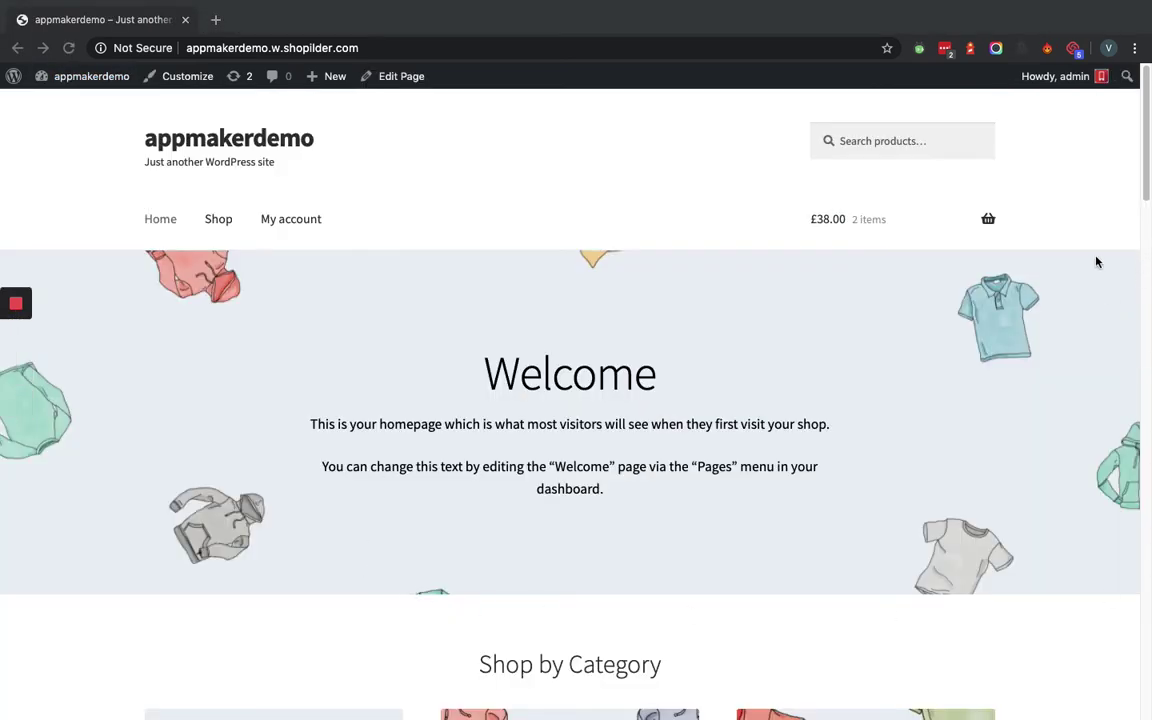
left_click(1088, 219)
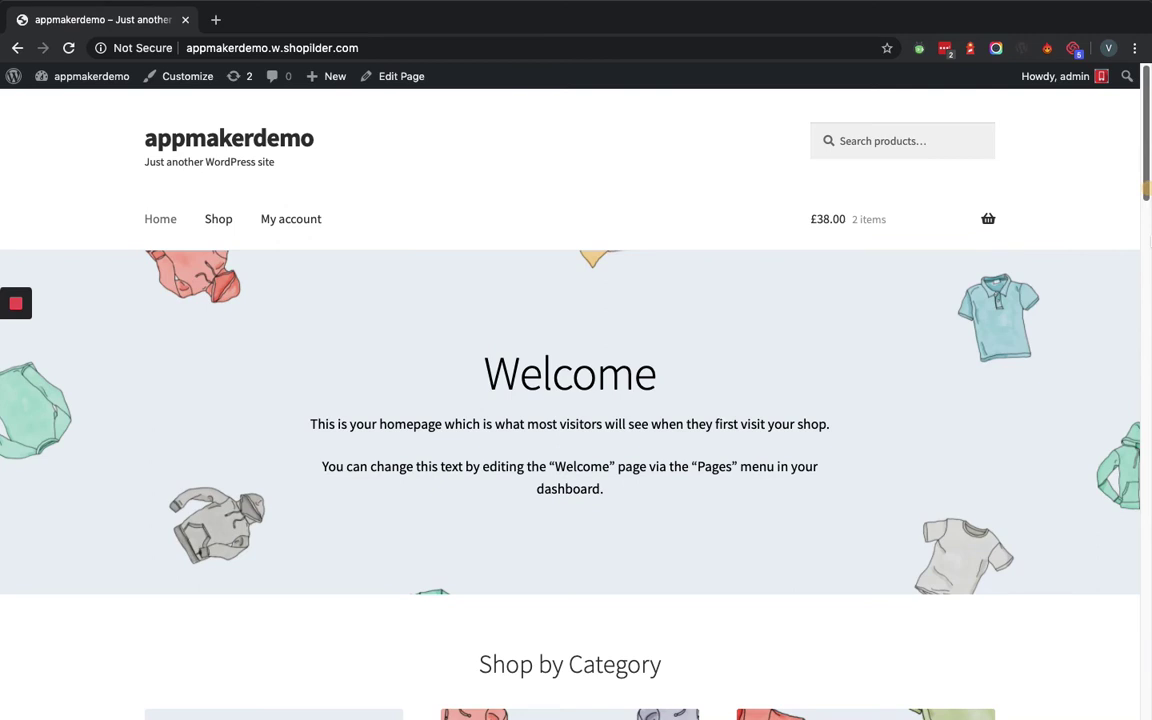
scroll(551, 217, "down", 5)
left_click(551, 217)
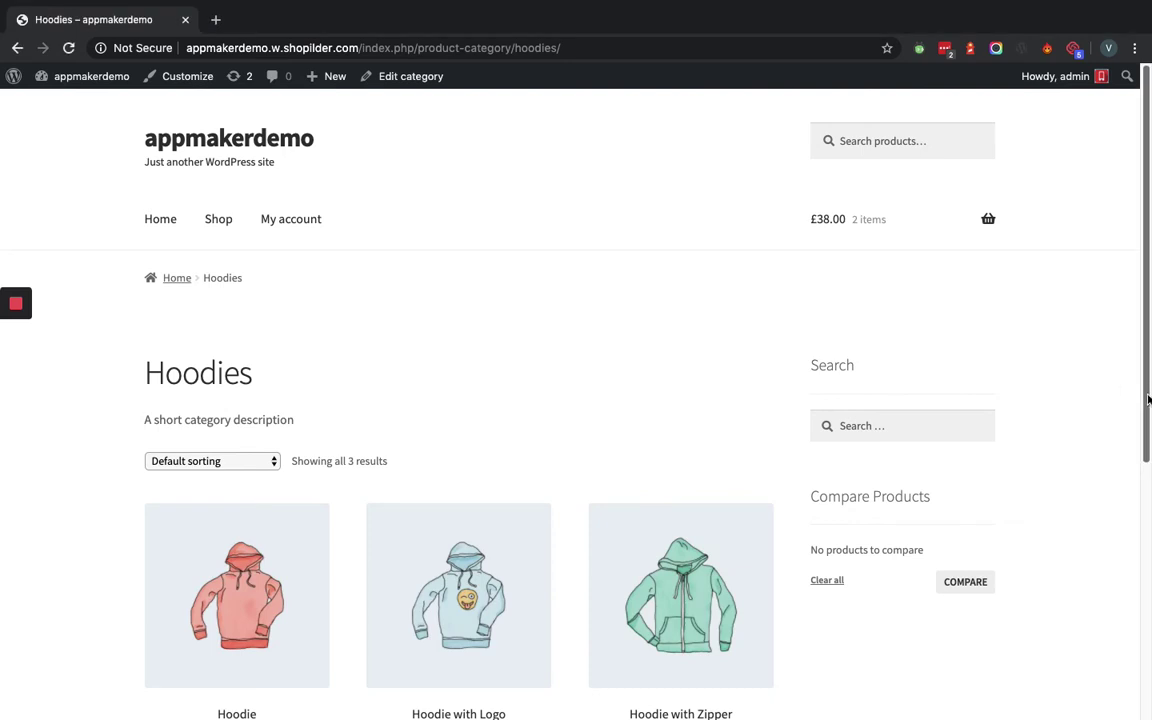
left_click_drag(1148, 399, 1148, 495)
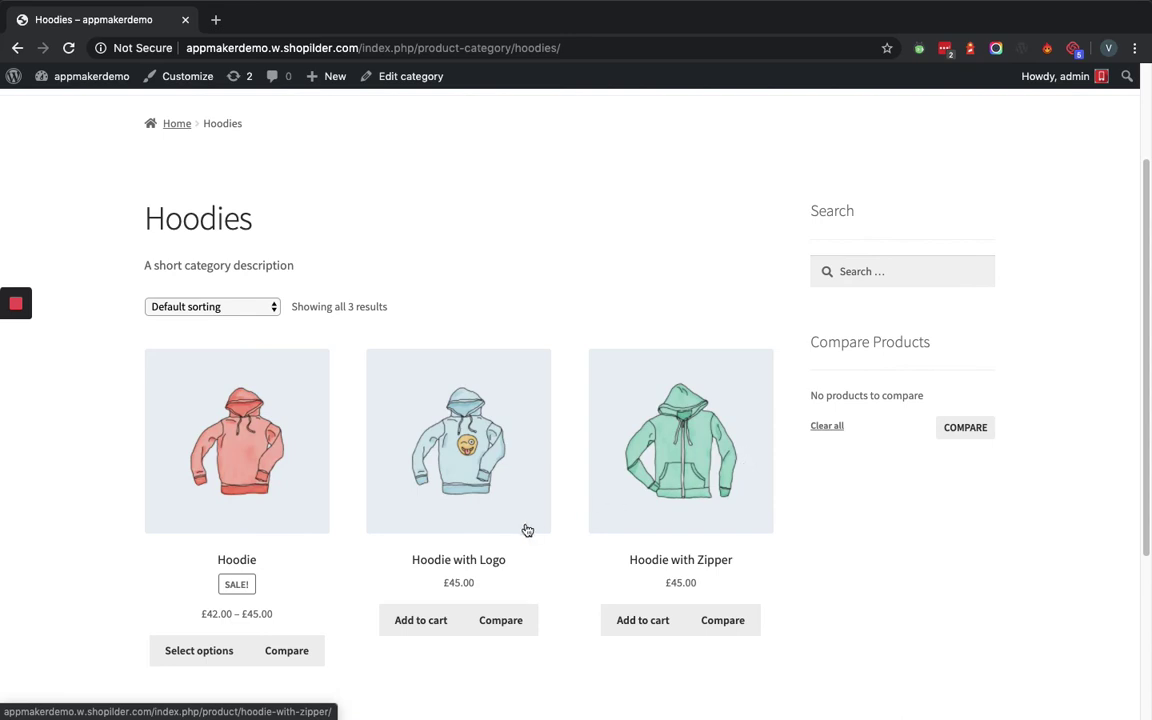
Step: Compare Hoodie and Hoodie with Zipper, scroll through the comparison popup, then close it
left_click(293, 652)
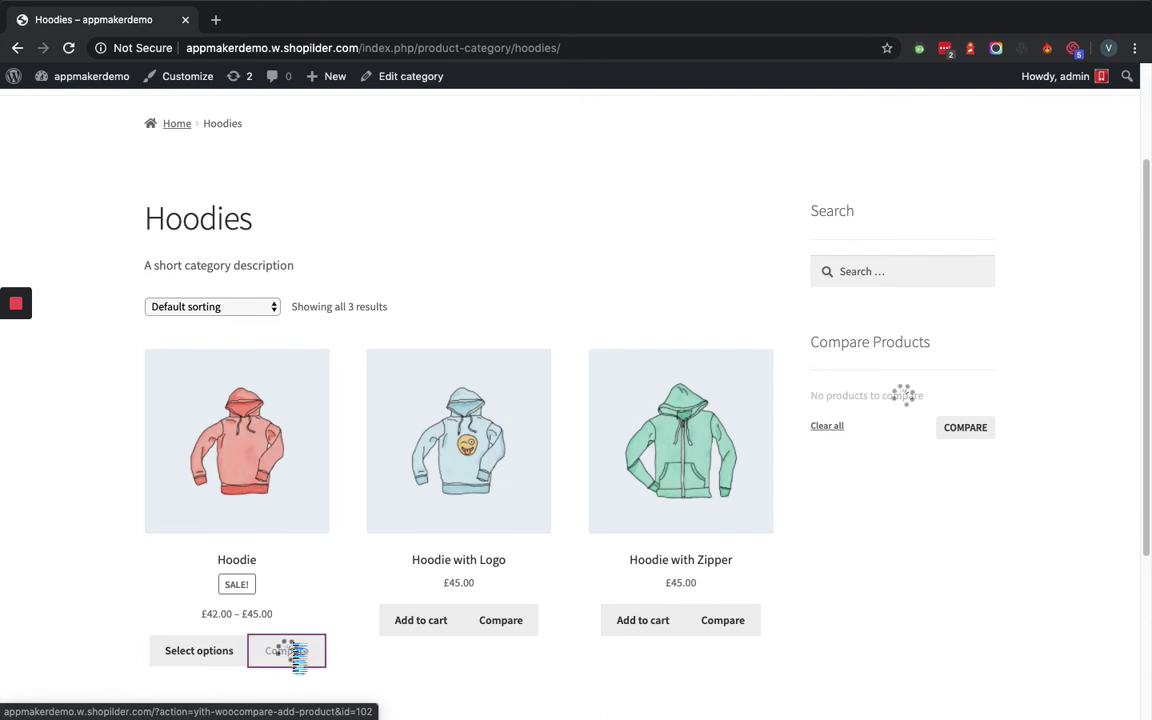
left_click(727, 622)
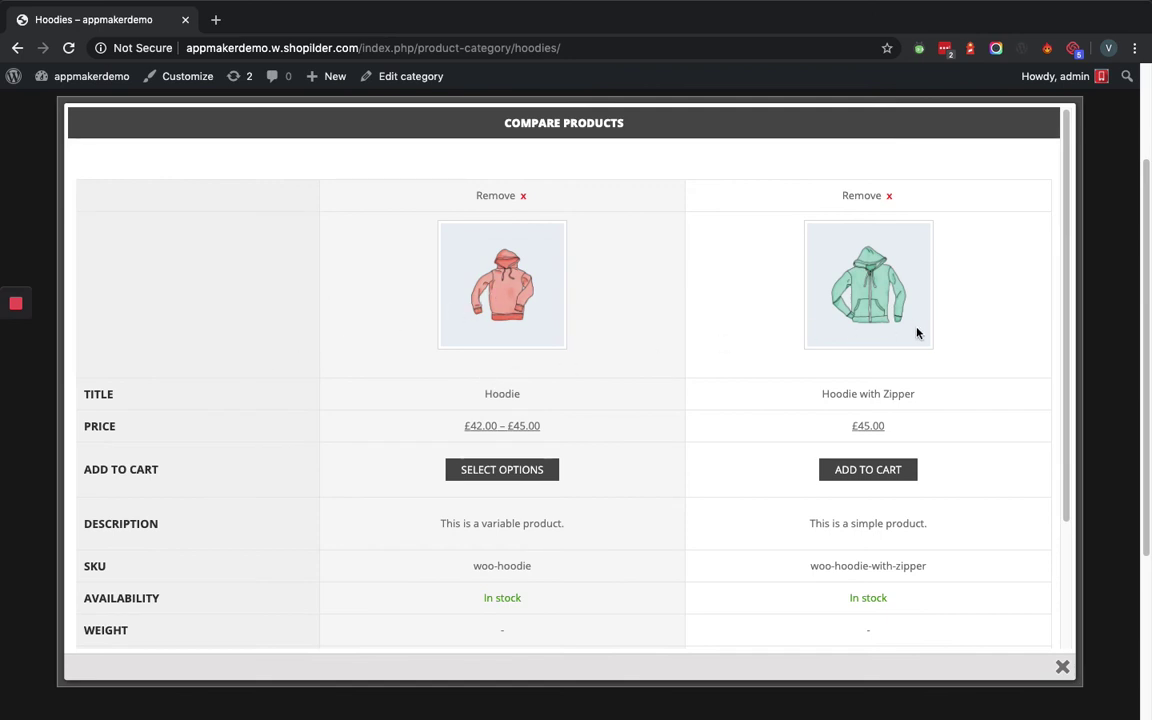
left_click(1065, 338)
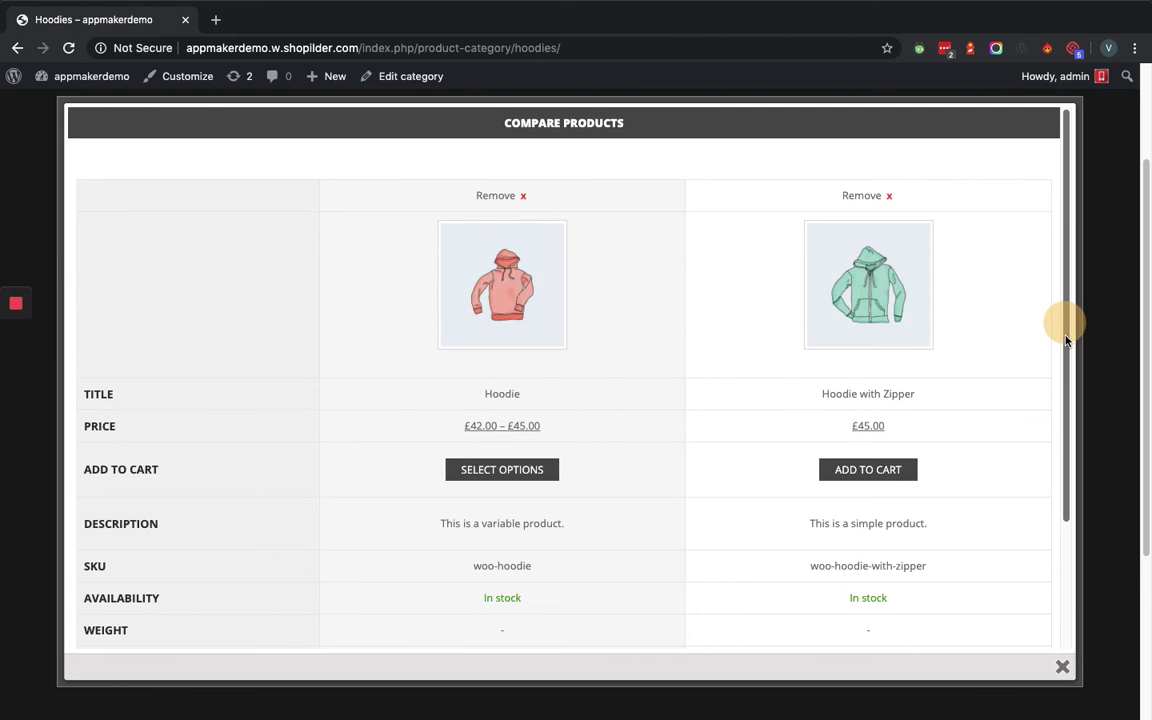
left_click_drag(1065, 340, 1067, 492)
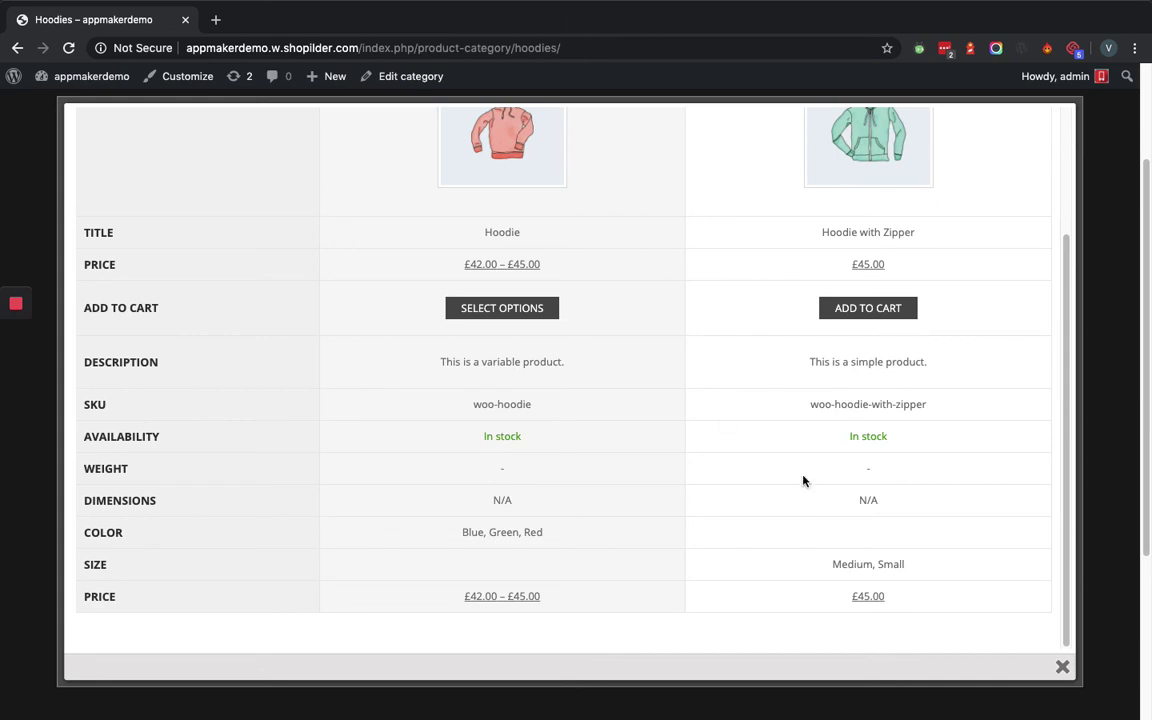
left_click(1062, 528)
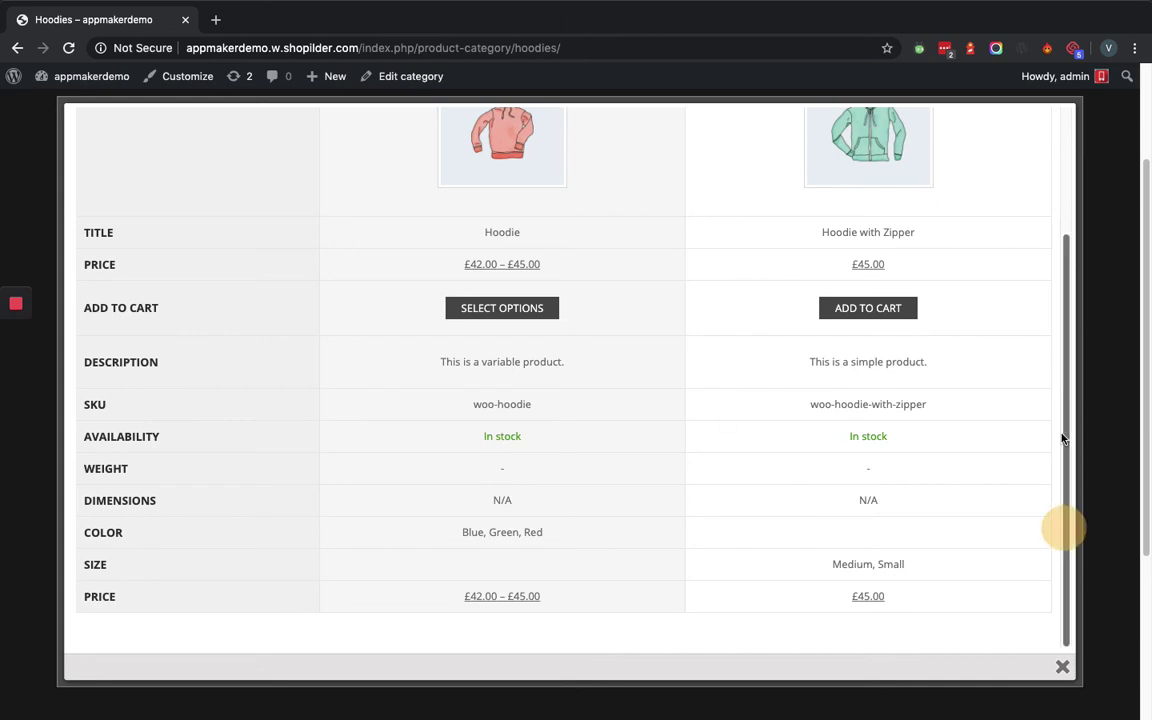
left_click_drag(1062, 437, 1054, 417)
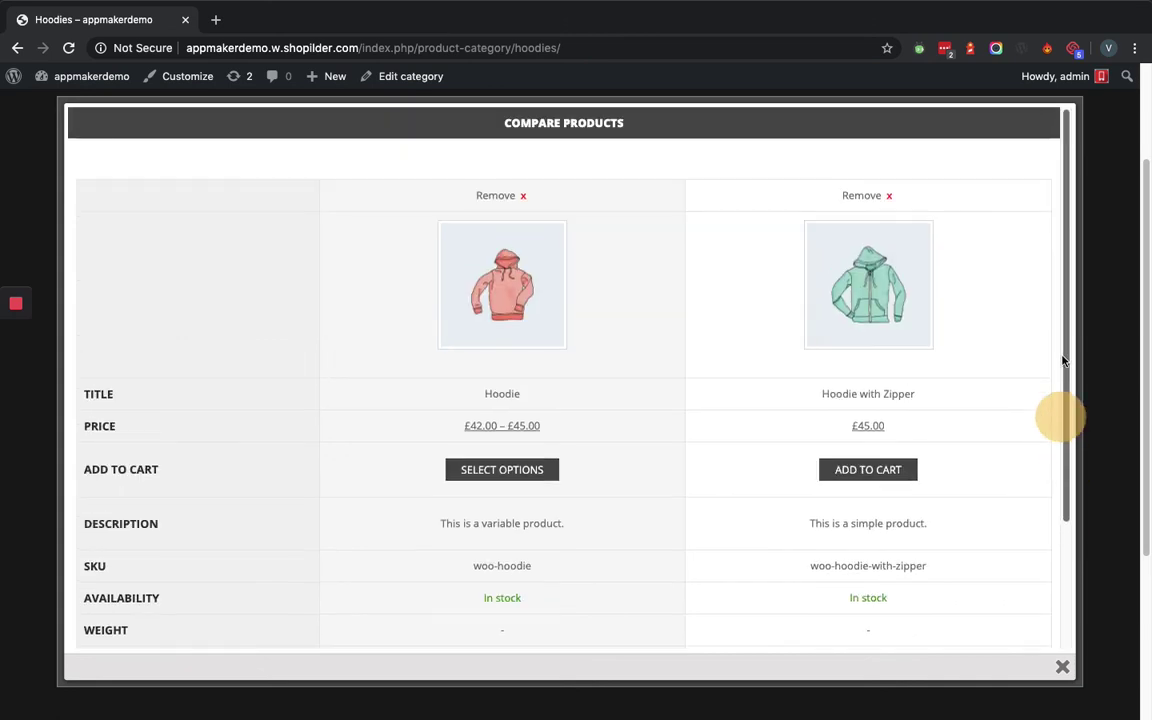
left_click(1063, 669)
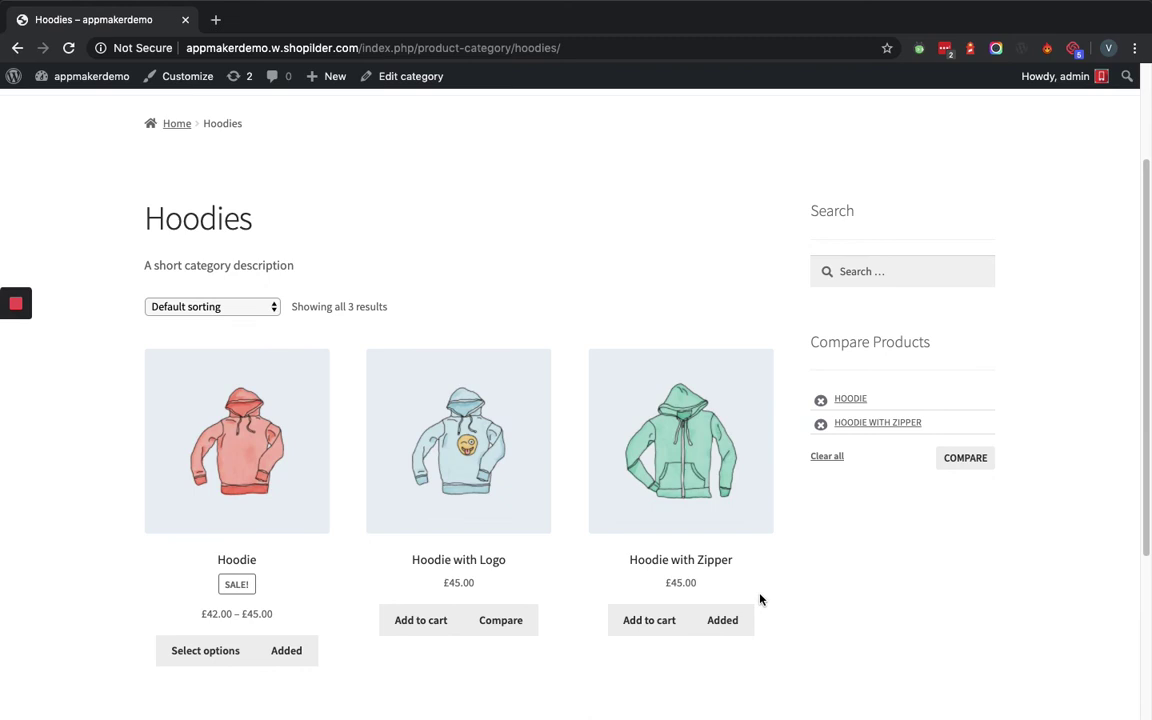
Step: From the Hoodie with Zipper product page, reopen the comparison table and scroll through all rows
left_click(672, 459)
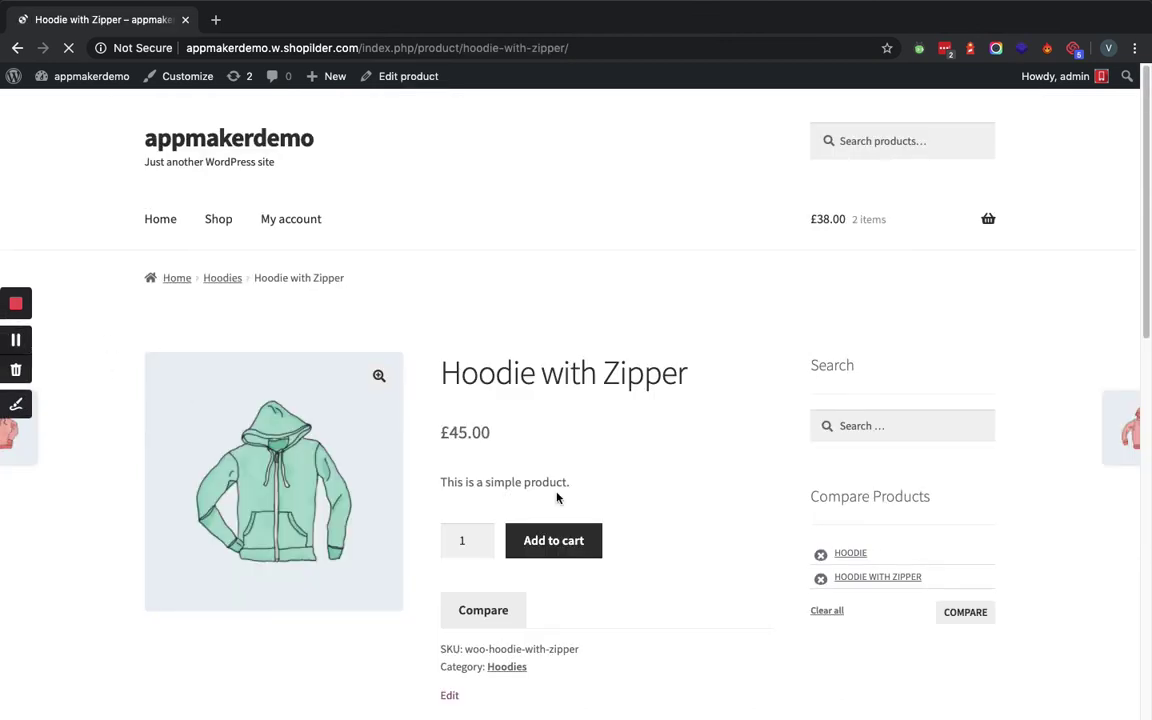
left_click(500, 615)
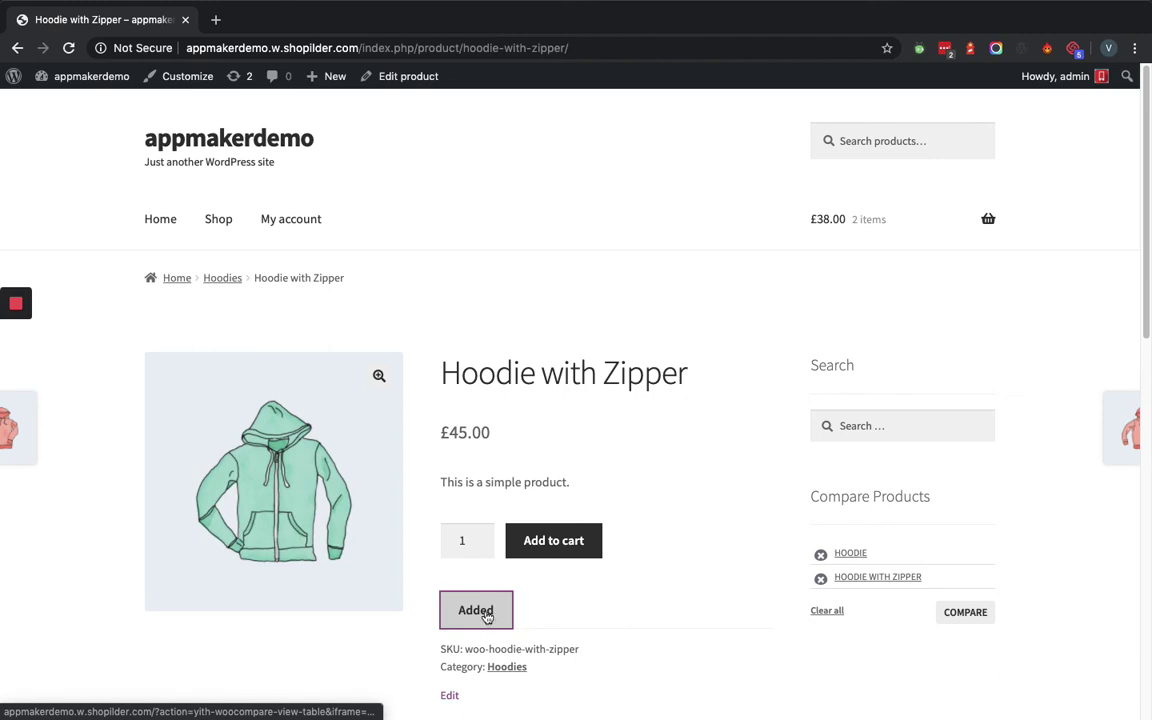
left_click(486, 614)
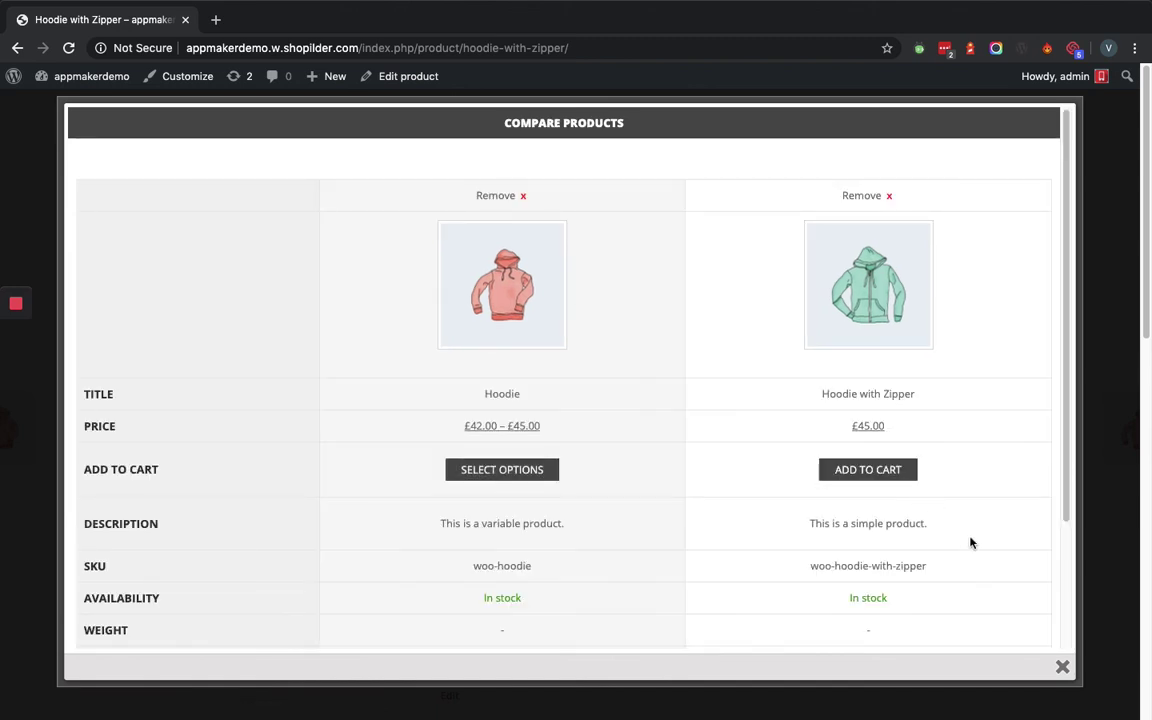
left_click_drag(1064, 510, 1065, 609)
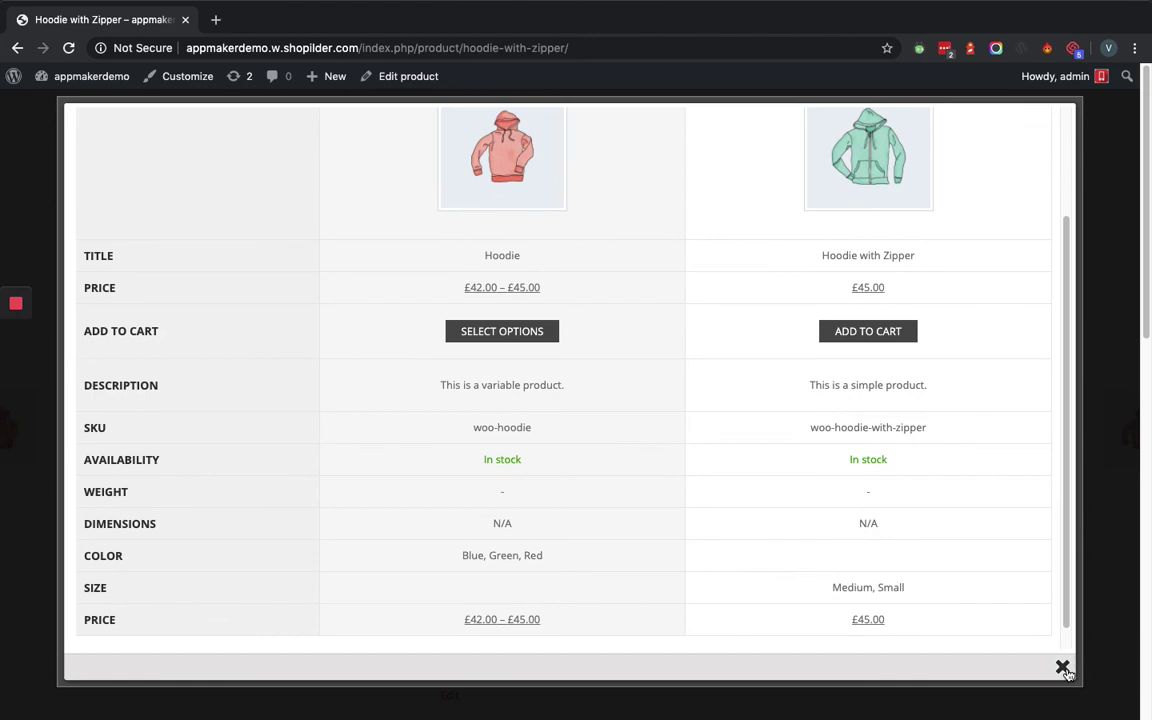